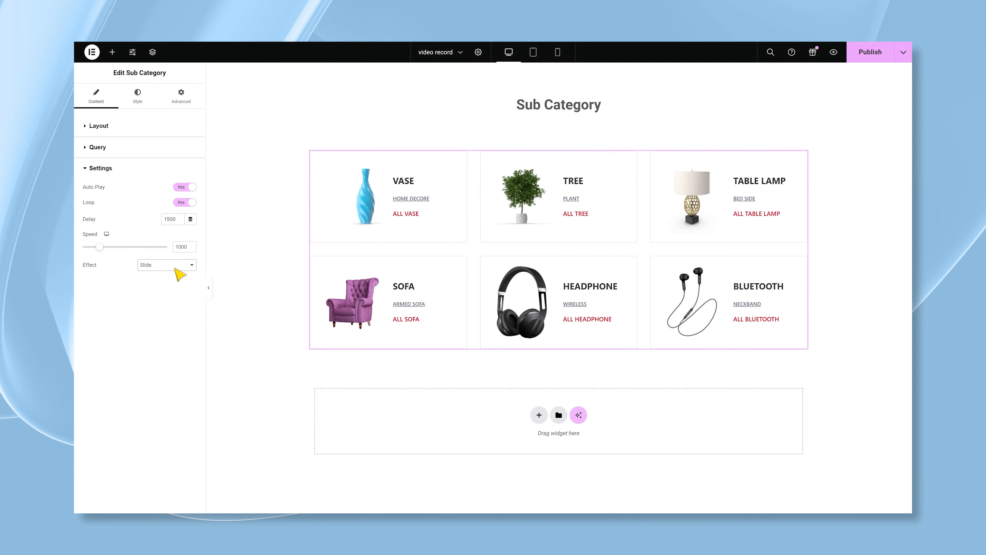
Give the Sub Category widget's items a solid 1 px border in colour #EFEFEF with a 15 px radius on all corners
{"action": "left_click", "coordinate": [138, 107]}
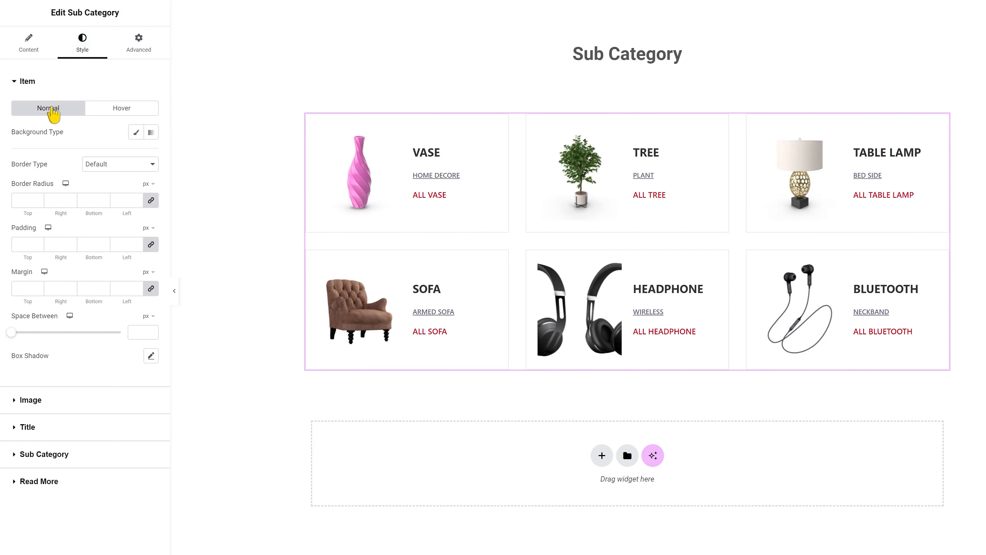
{"action": "left_click", "coordinate": [140, 132]}
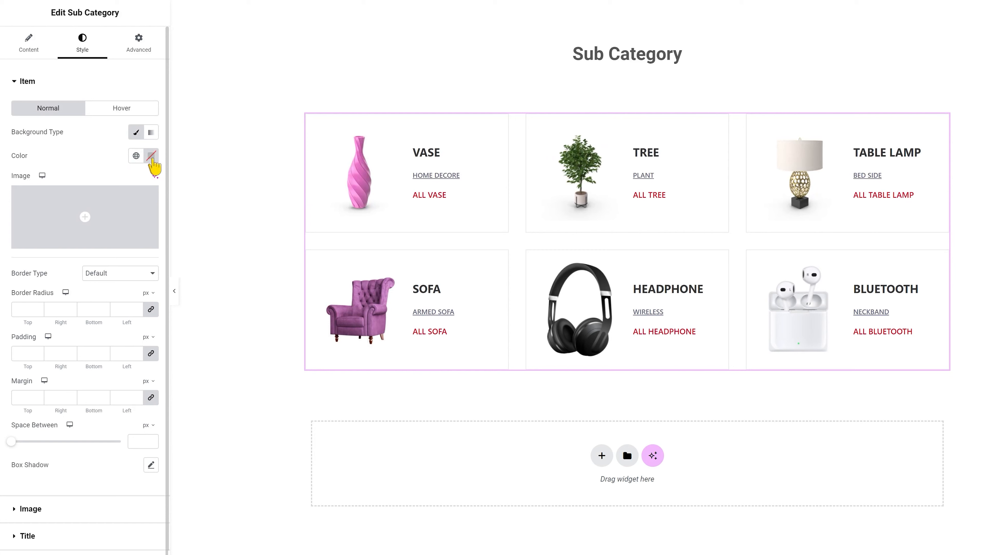
{"action": "left_click", "coordinate": [133, 133]}
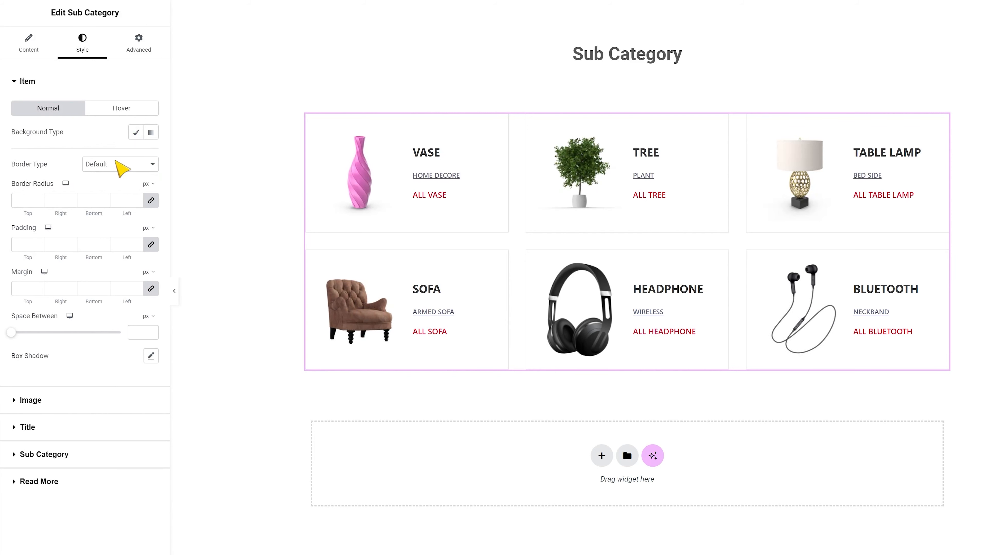
{"action": "left_click", "coordinate": [121, 167]}
{"action": "left_click", "coordinate": [102, 188]}
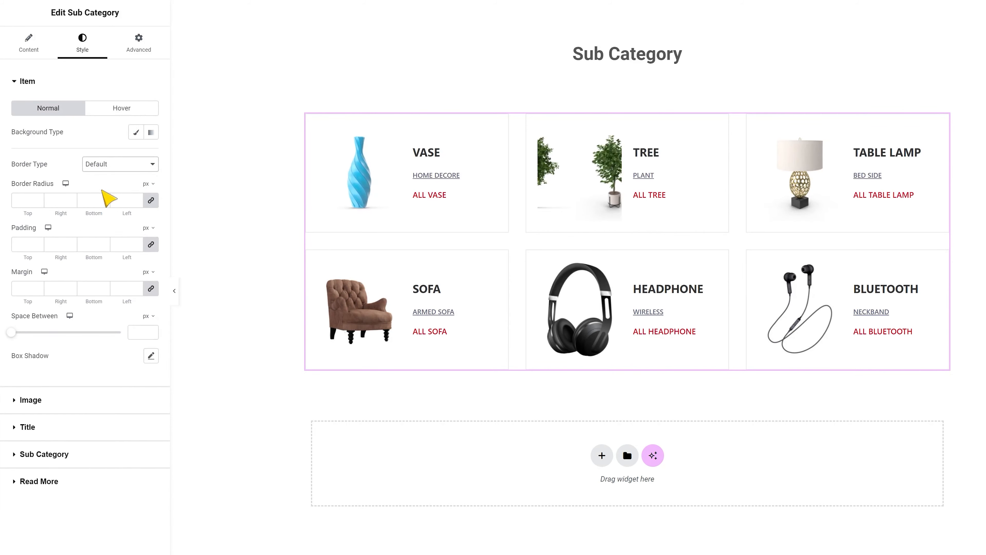
{"action": "left_click", "coordinate": [25, 200]}
{"action": "type", "text": "1"}
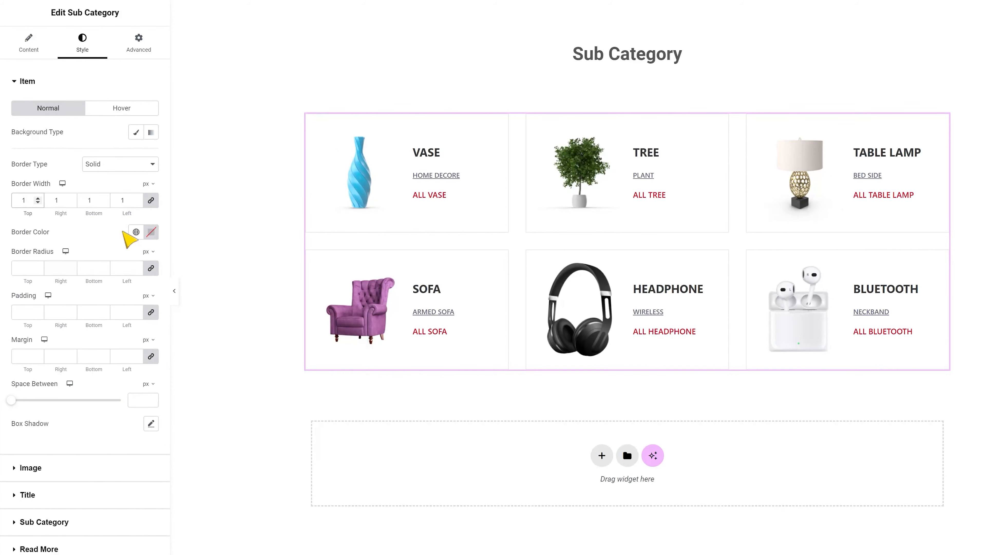
{"action": "left_click", "coordinate": [151, 232]}
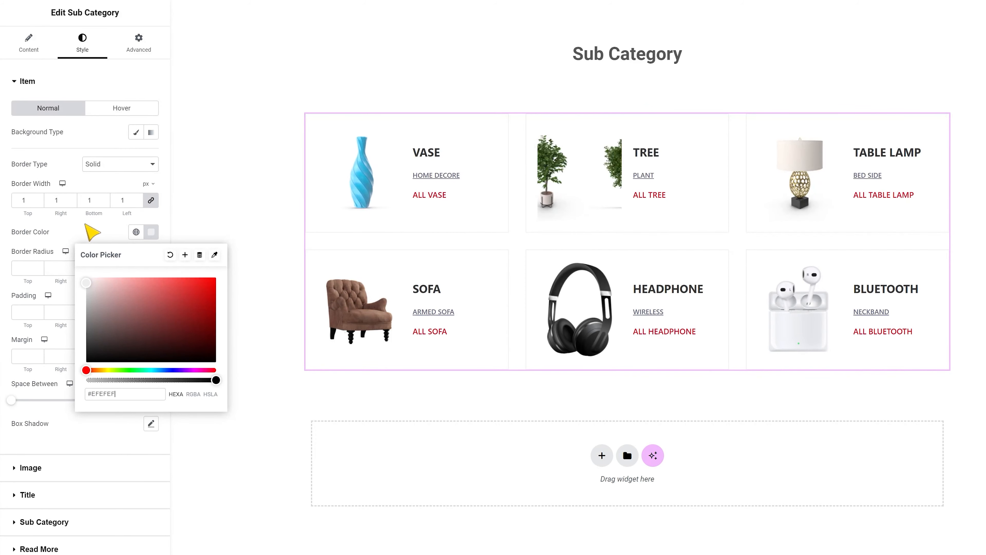
{"action": "left_click", "coordinate": [95, 234]}
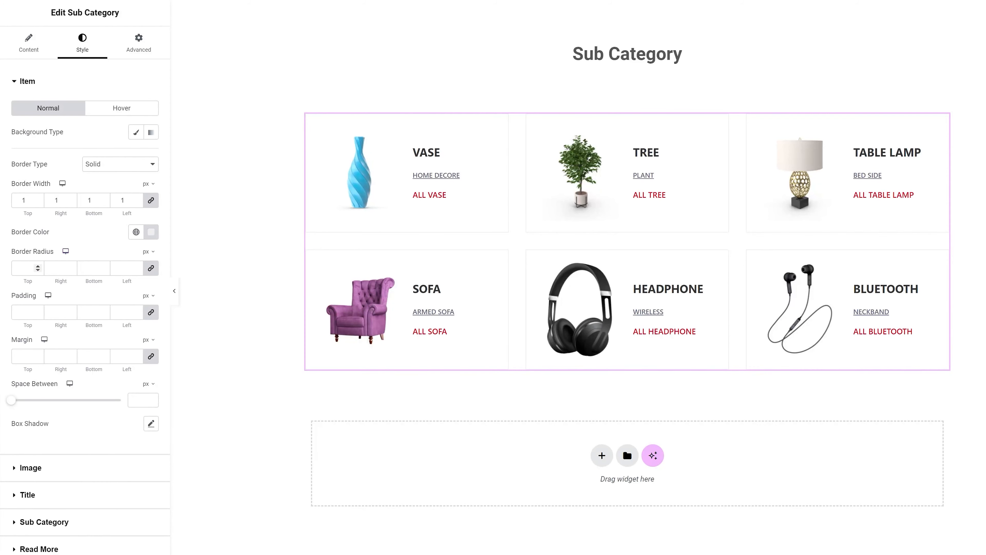
{"action": "type", "text": "15"}
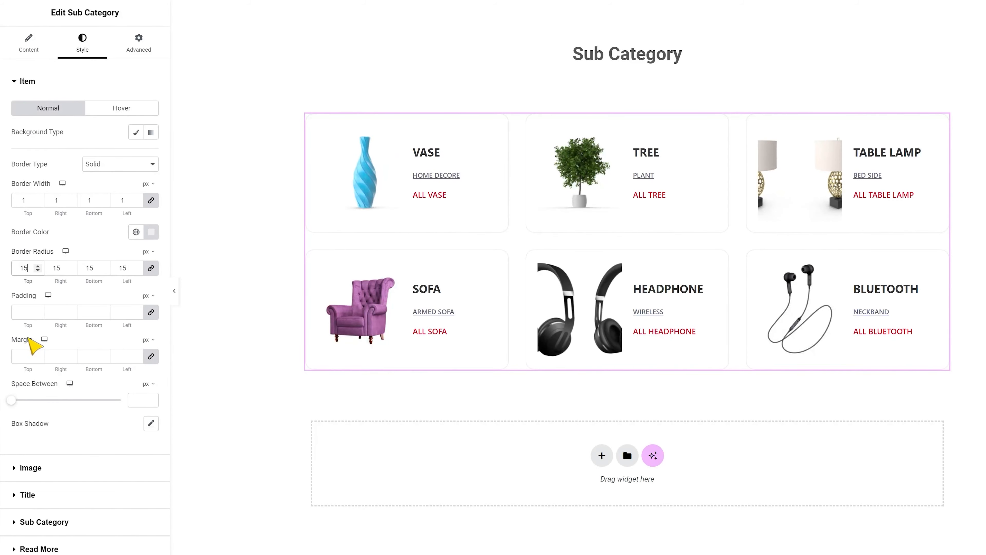
Set the space between image and text in the items to 30 px
{"action": "left_click", "coordinate": [10, 399]}
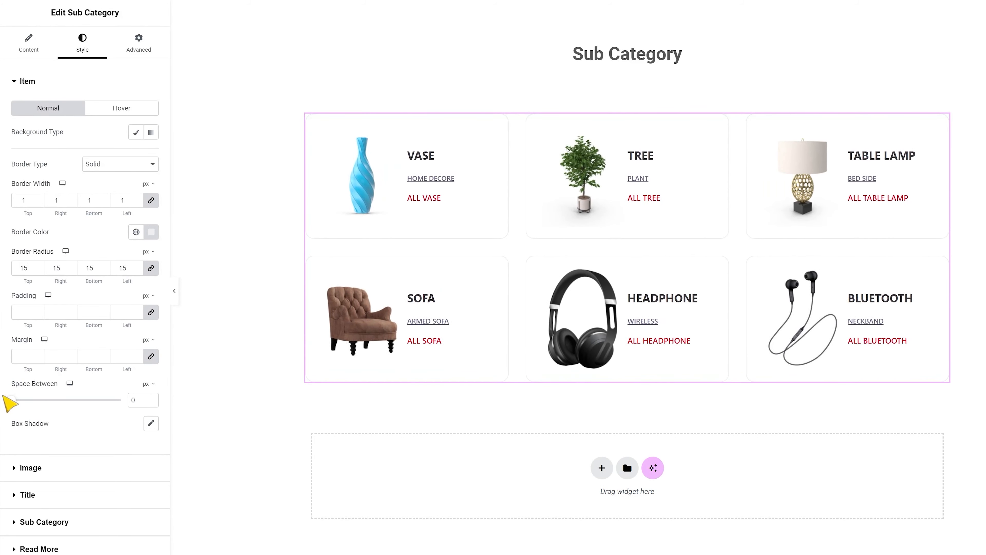
{"action": "left_click_drag", "start_coordinate": [14, 400], "coordinate": [37, 402]}
{"action": "left_click_drag", "start_coordinate": [131, 399], "coordinate": [160, 394]}
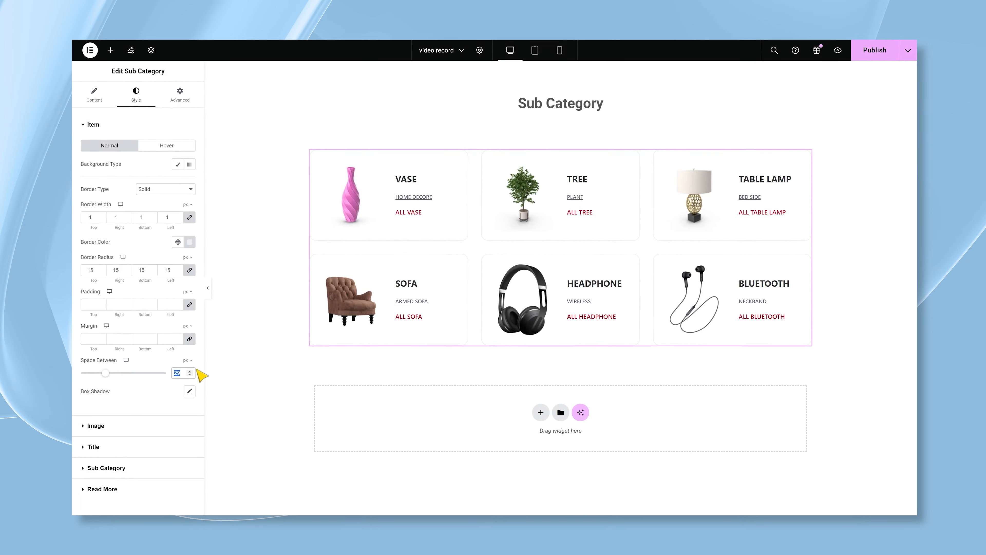
{"action": "type", "text": "30"}
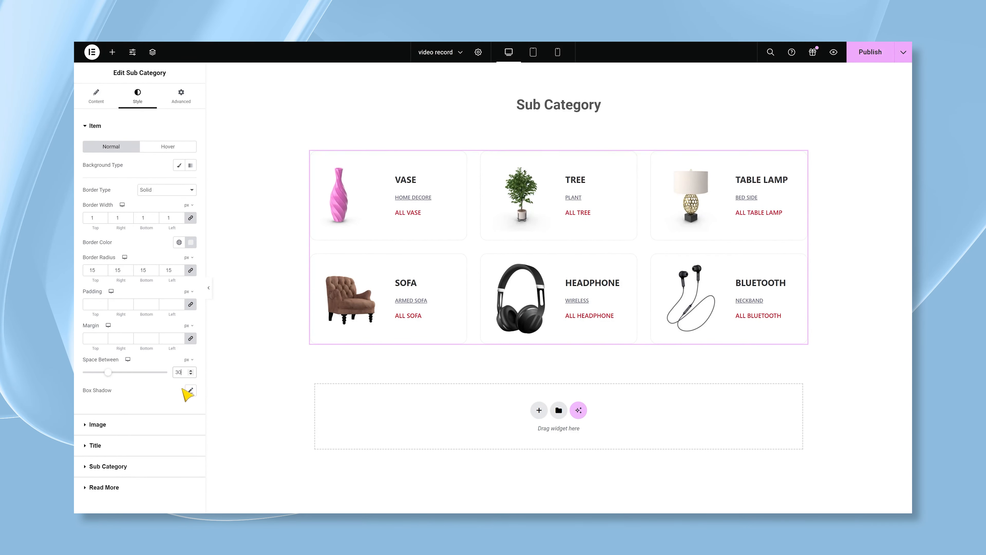
Try the default box shadow on the items and look through the border types for the images
{"action": "left_click", "coordinate": [190, 390]}
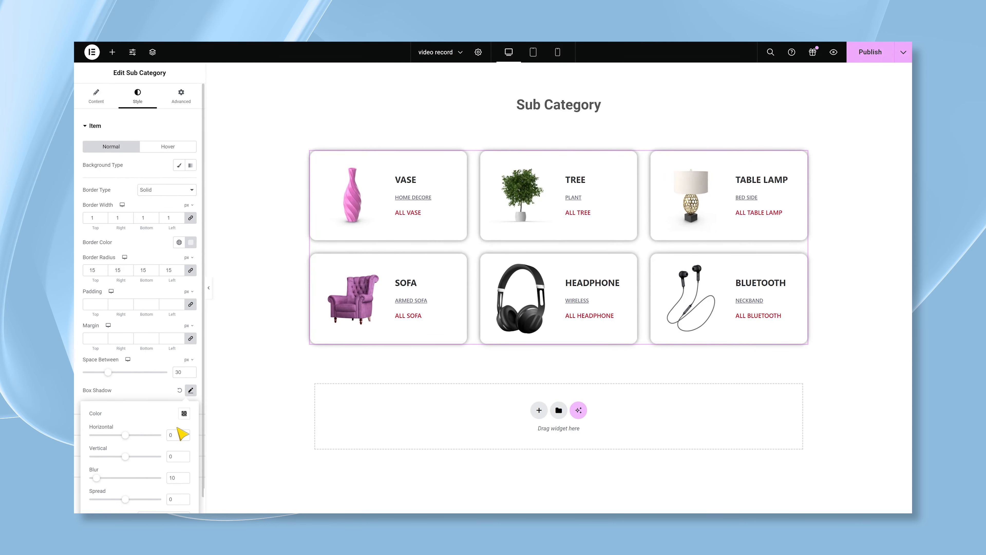
{"action": "left_click", "coordinate": [179, 390]}
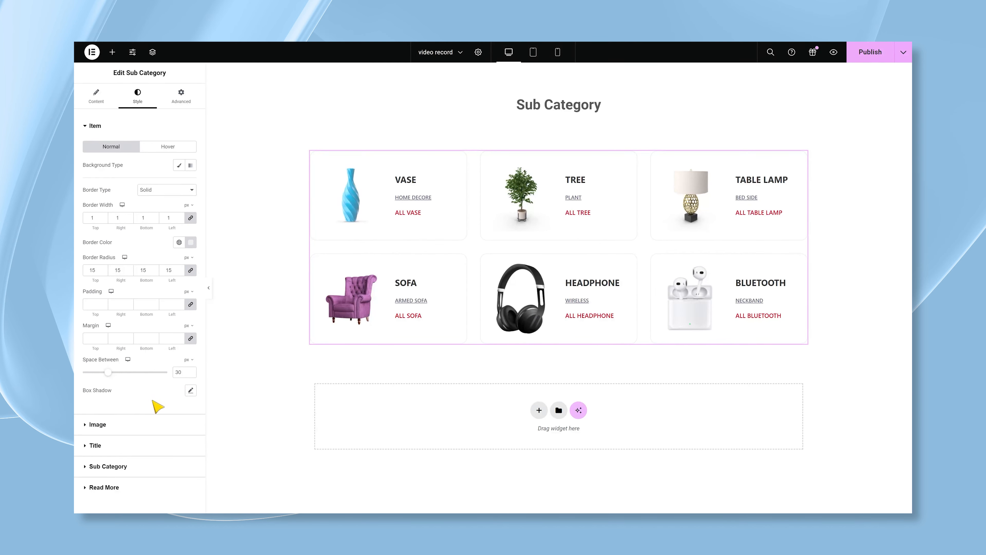
{"action": "left_click", "coordinate": [142, 424]}
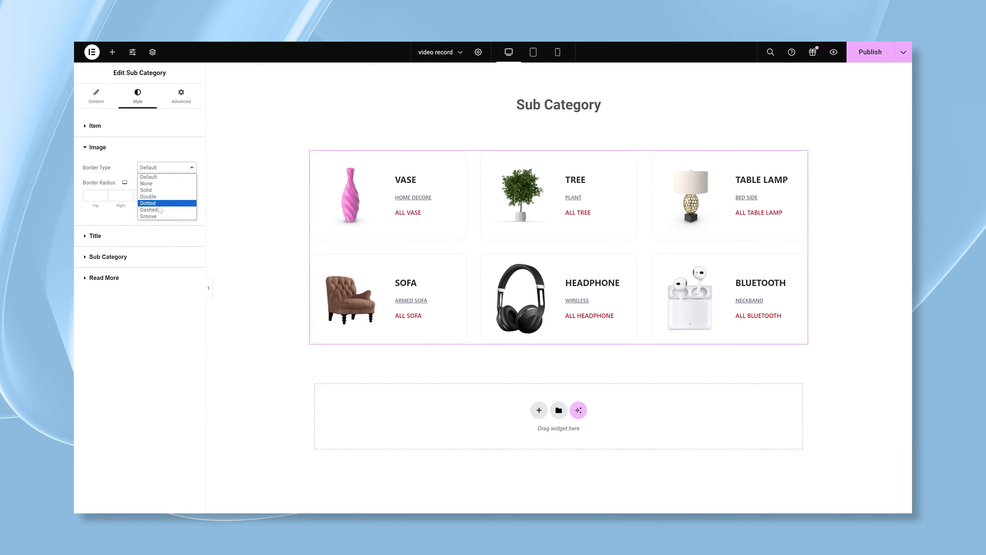
{"action": "left_click", "coordinate": [134, 173]}
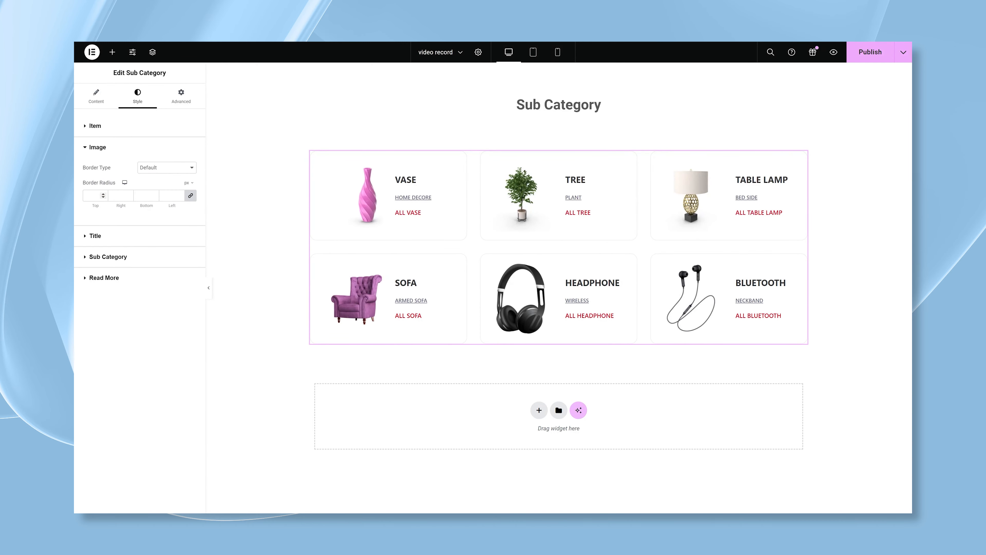
Set the colour of the category titles to black
{"action": "left_click", "coordinate": [113, 236]}
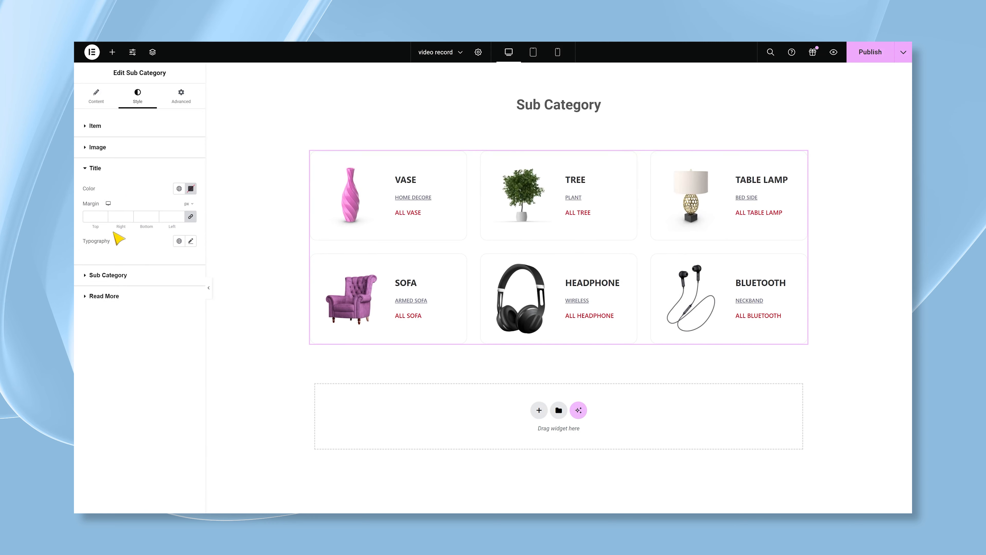
{"action": "left_click", "coordinate": [190, 189]}
{"action": "left_click", "coordinate": [147, 196]}
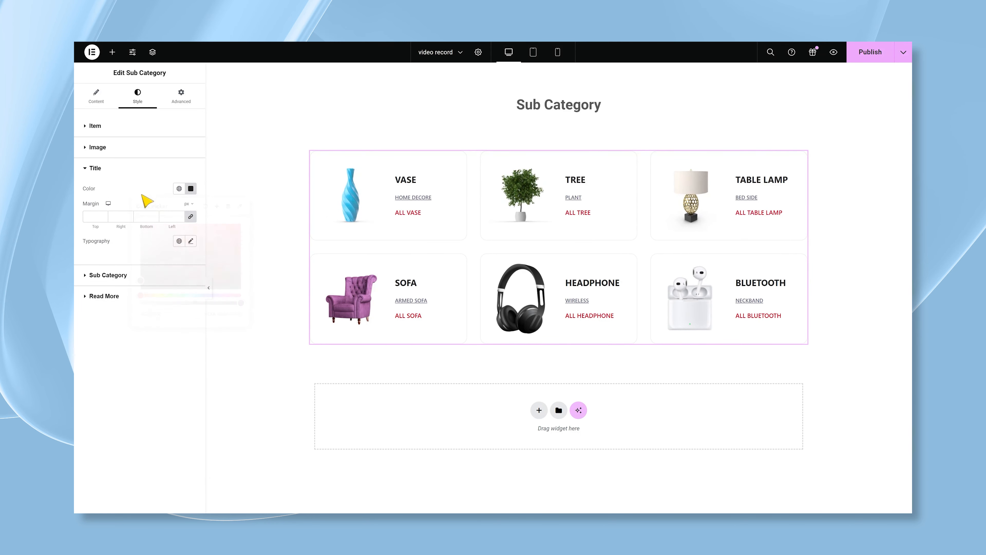
Set the category titles' typography to Plus Jakarta Sans, size 20 px, weight 700 (Bold)
{"action": "left_click", "coordinate": [190, 241]}
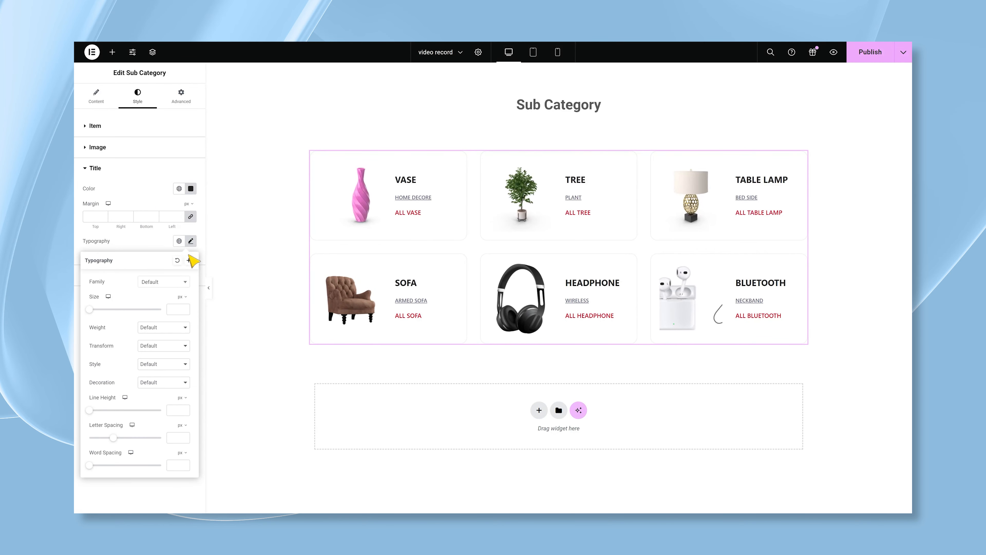
{"action": "left_click", "coordinate": [164, 282]}
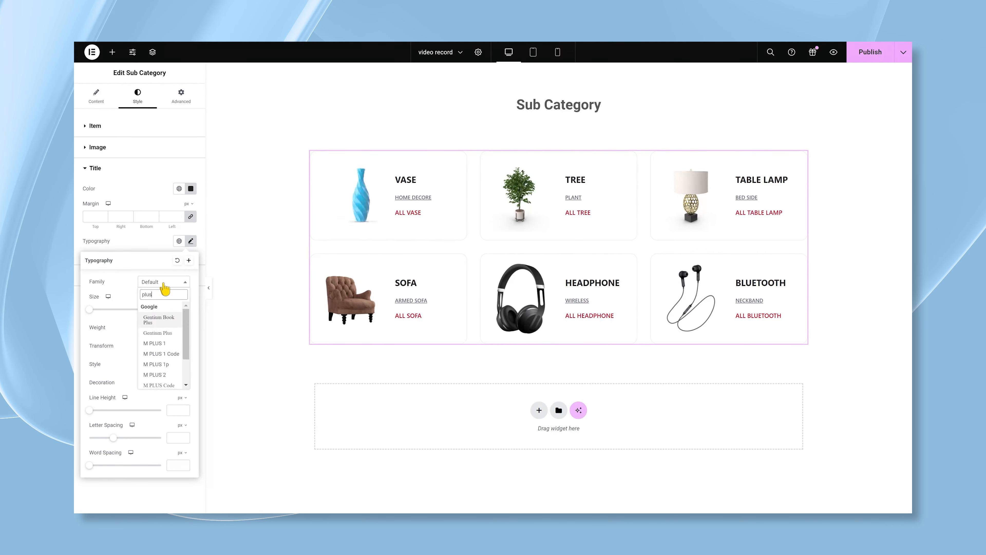
{"action": "type", "text": "plus jaka"}
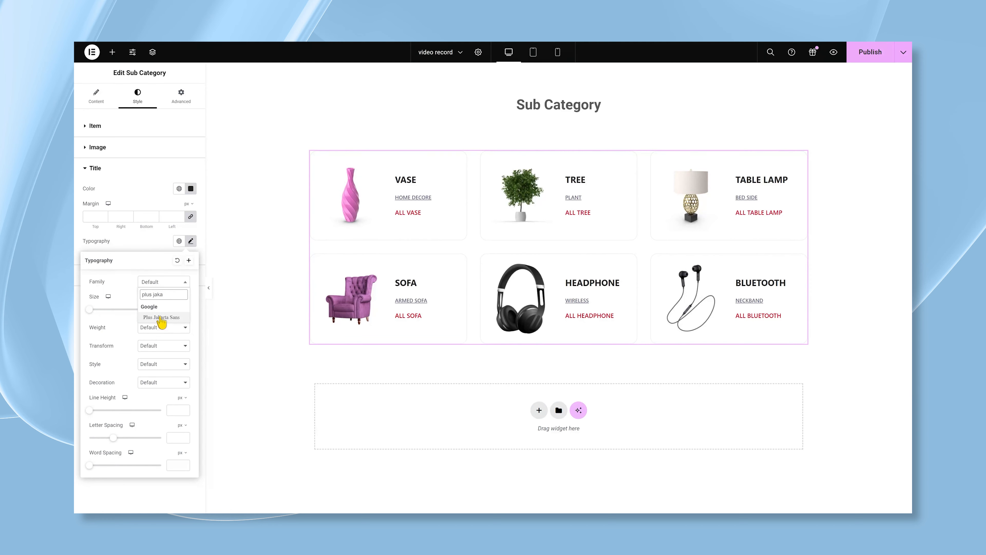
{"action": "left_click", "coordinate": [161, 317]}
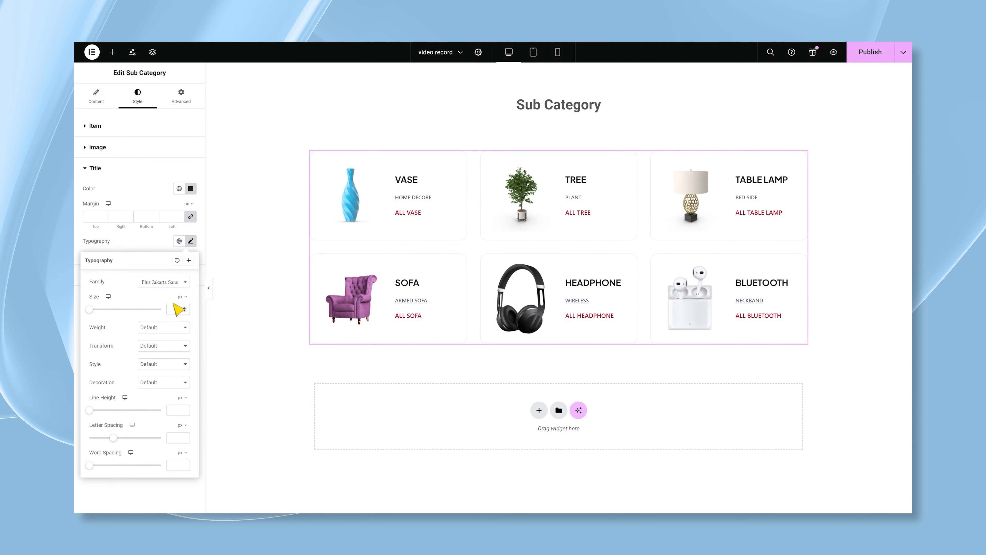
{"action": "left_click", "coordinate": [178, 310]}
{"action": "type", "text": "20"}
{"action": "left_click", "coordinate": [177, 327]}
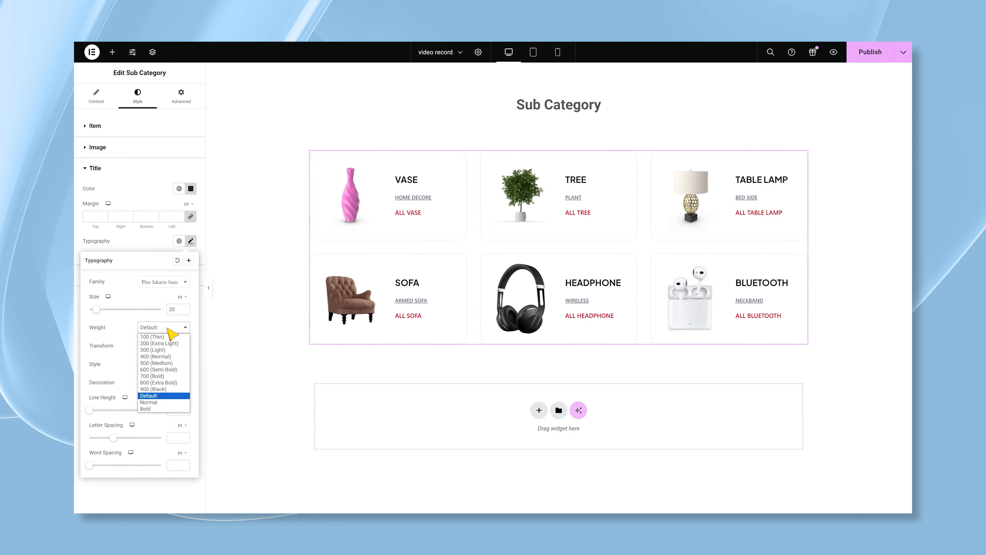
{"action": "left_click", "coordinate": [166, 376]}
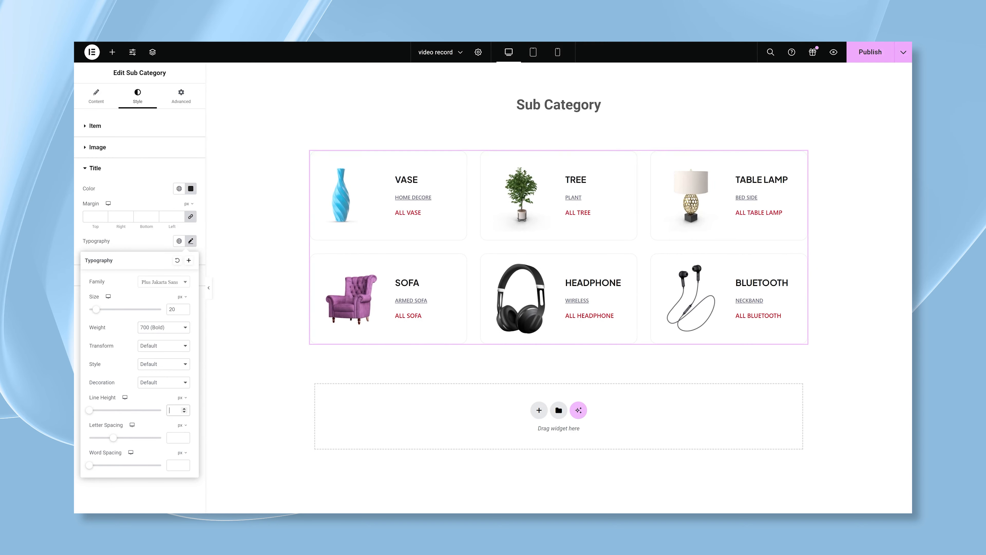
Set the line height of the category titles to 1.3 em
{"action": "left_click", "coordinate": [183, 410]}
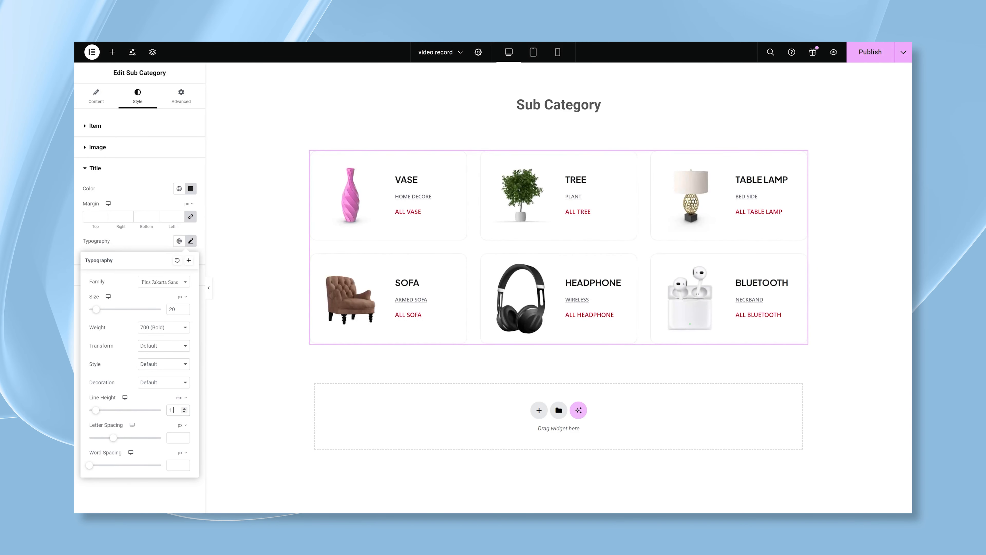
{"action": "type", "text": "1.4"}
{"action": "key", "text": "BackSpace"}
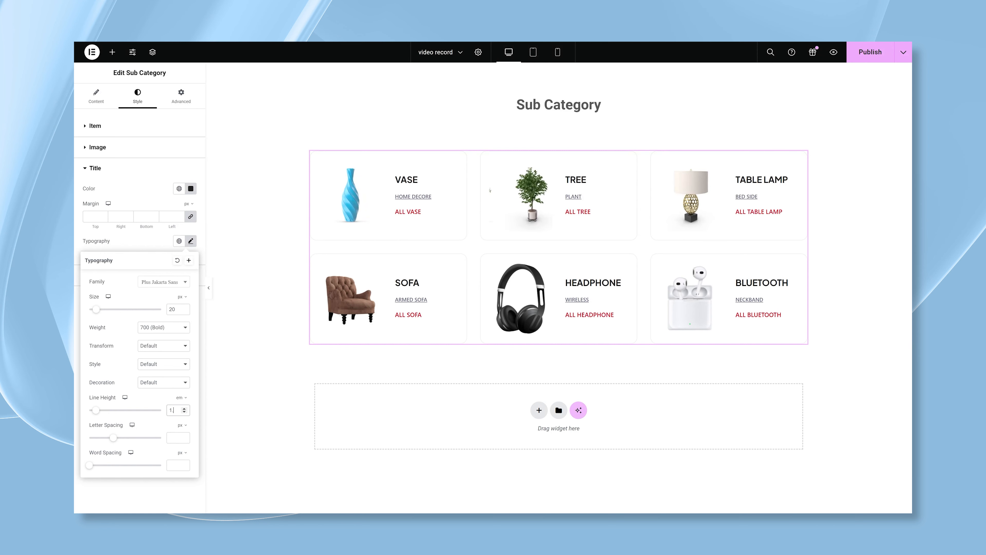
{"action": "type", "text": "3"}
{"action": "left_click", "coordinate": [158, 249]}
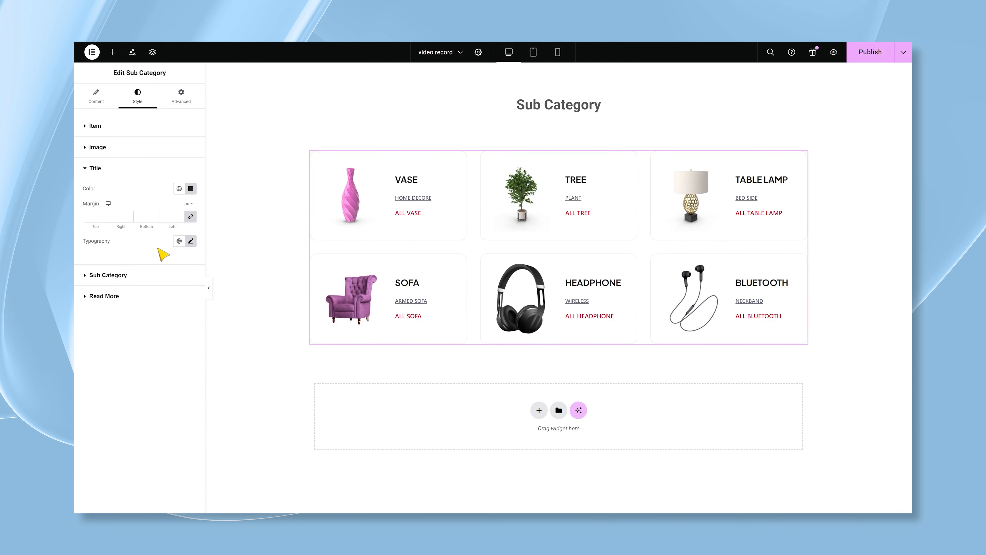
Set the text colour of the sub category labels to #ADADAD
{"action": "left_click", "coordinate": [161, 273]}
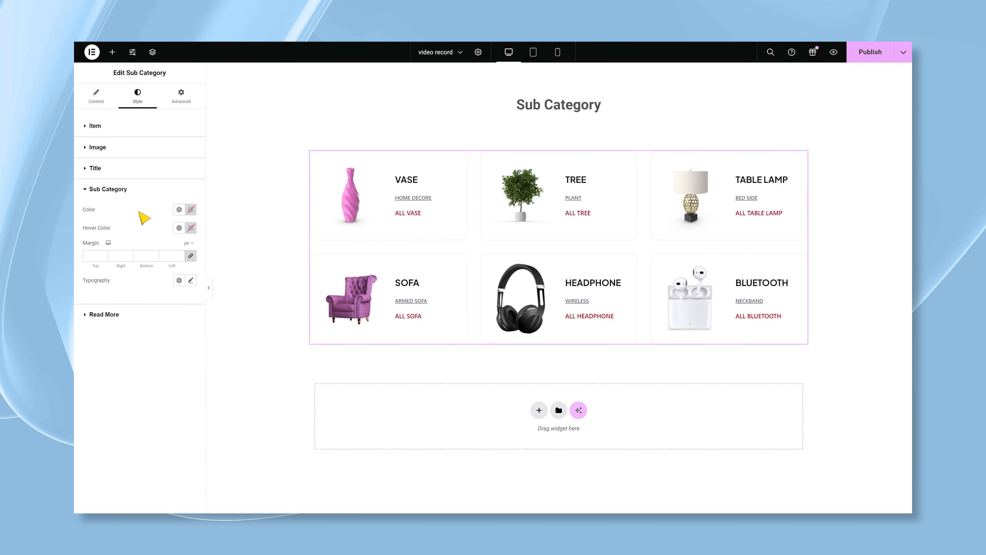
{"action": "left_click", "coordinate": [190, 209]}
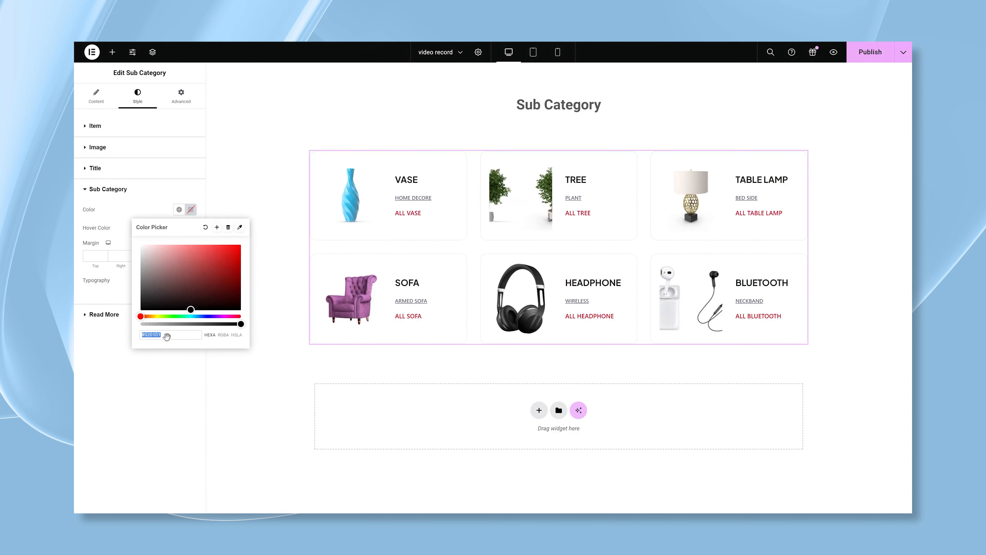
{"action": "type", "text": "#ADADAD"}
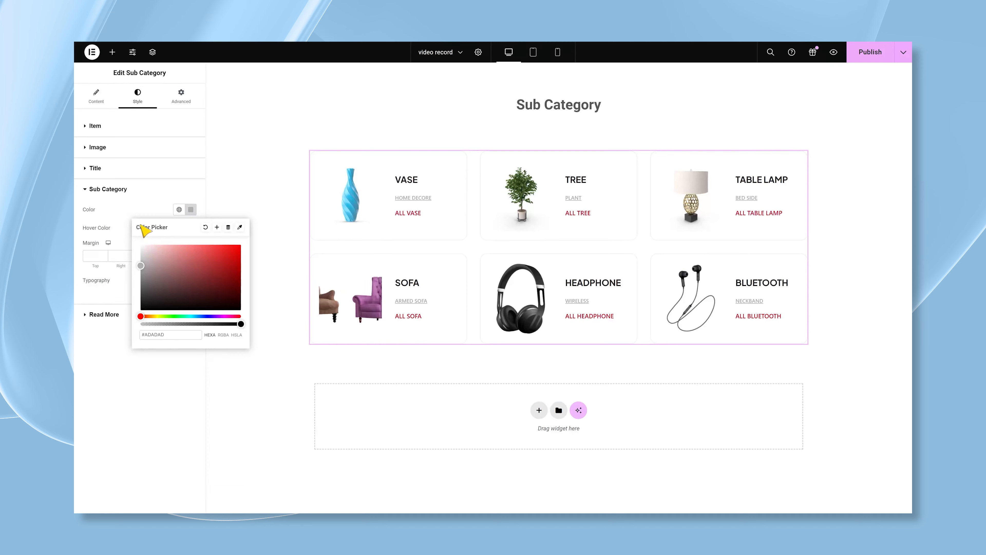
{"action": "left_click", "coordinate": [154, 214]}
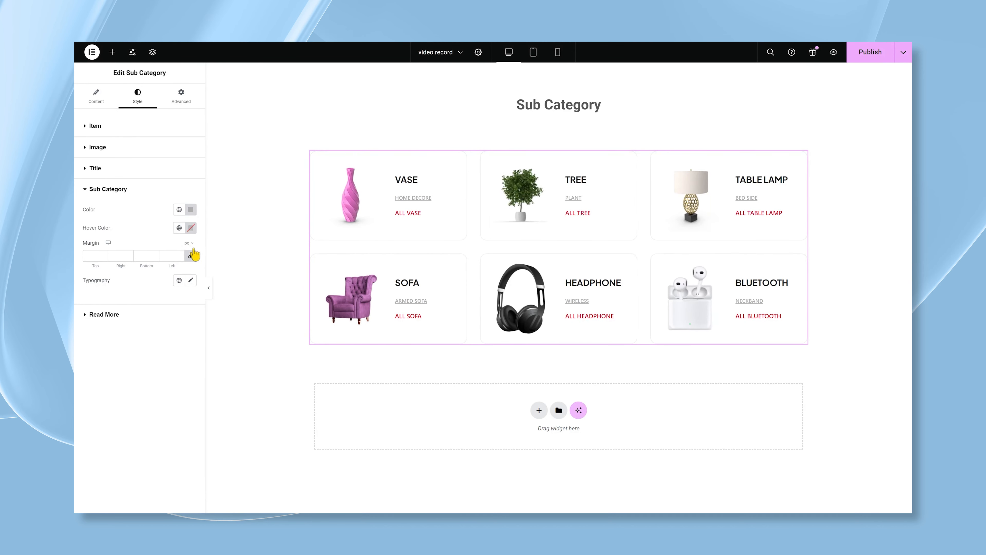
Set the sub category labels' font family to Plus Jakarta Sans with a size of 12 px
{"action": "left_click", "coordinate": [191, 281]}
{"action": "left_click", "coordinate": [157, 321]}
{"action": "type", "text": "pl"}
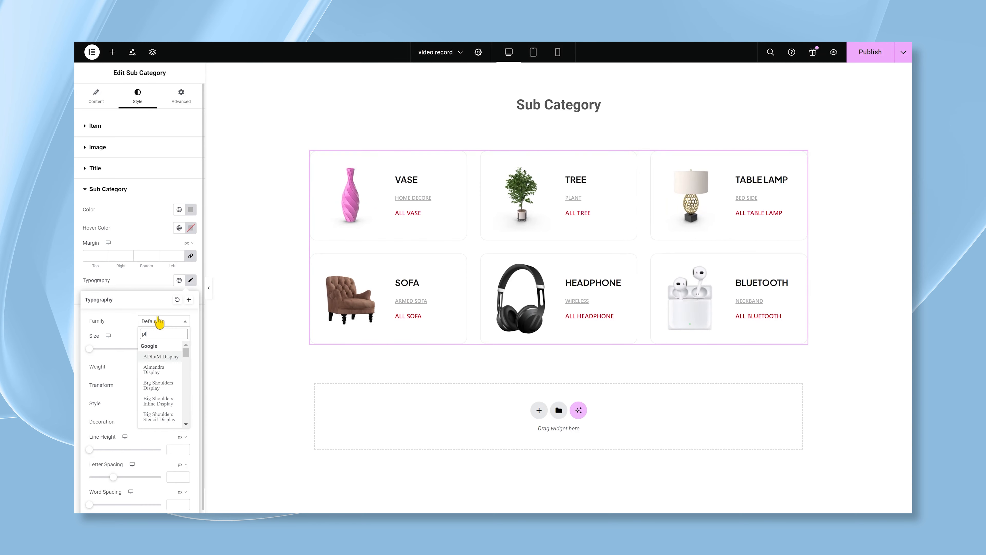
{"action": "type", "text": "us jaka"}
{"action": "left_click", "coordinate": [167, 357]}
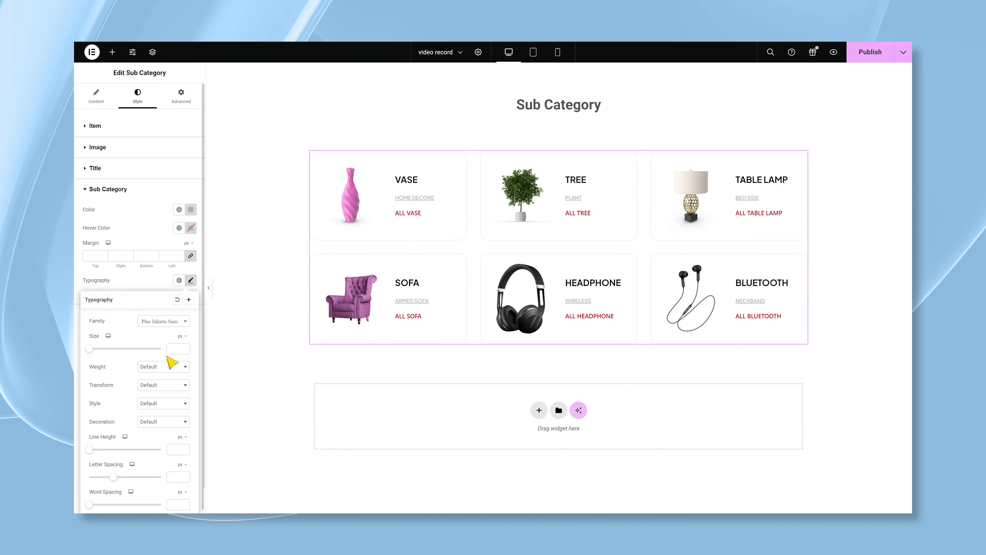
{"action": "left_click", "coordinate": [177, 349]}
{"action": "type", "text": "12"}
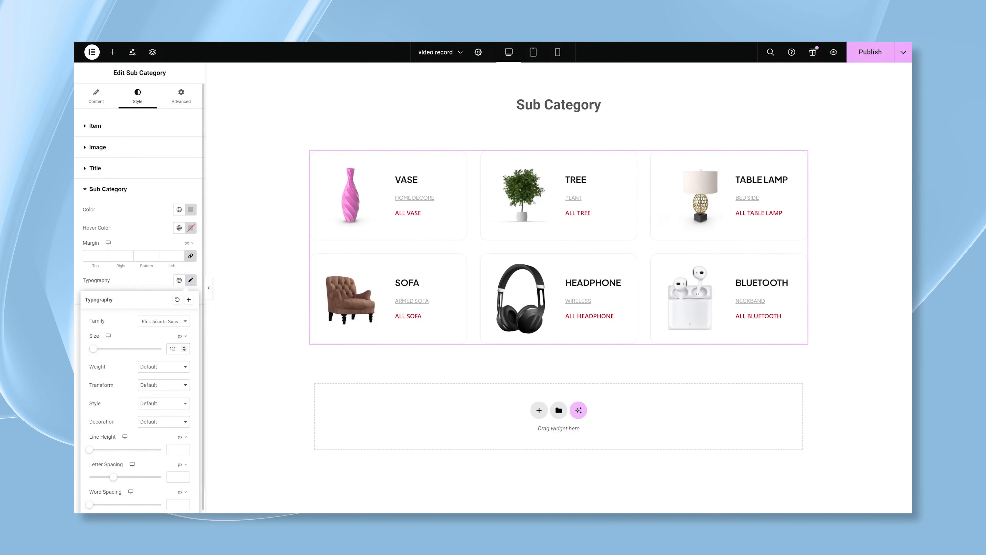
Set the sub category labels' weight to 600 (Semi Bold) and their text decoration to None
{"action": "left_click", "coordinate": [164, 366]}
{"action": "left_click", "coordinate": [155, 420]}
{"action": "left_click", "coordinate": [164, 422]}
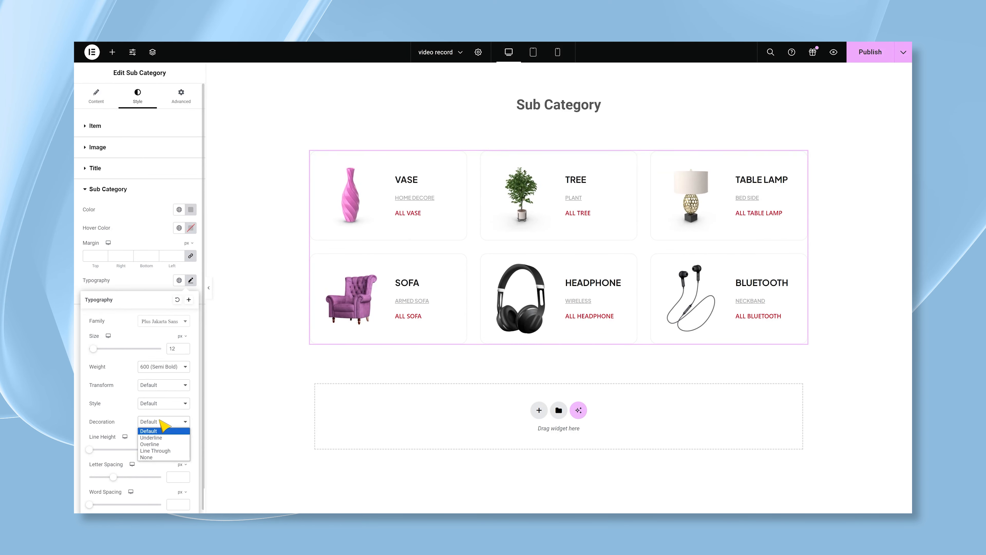
{"action": "left_click", "coordinate": [160, 457]}
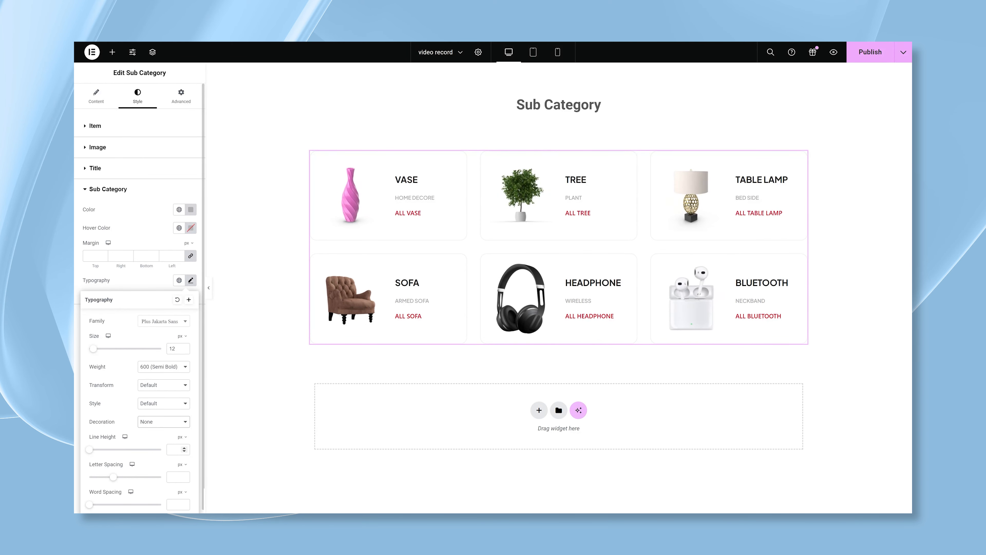
Set the line height of the sub category labels to 1 em
{"action": "left_click", "coordinate": [182, 437]}
{"action": "left_click", "coordinate": [184, 449]}
{"action": "left_click", "coordinate": [175, 449]}
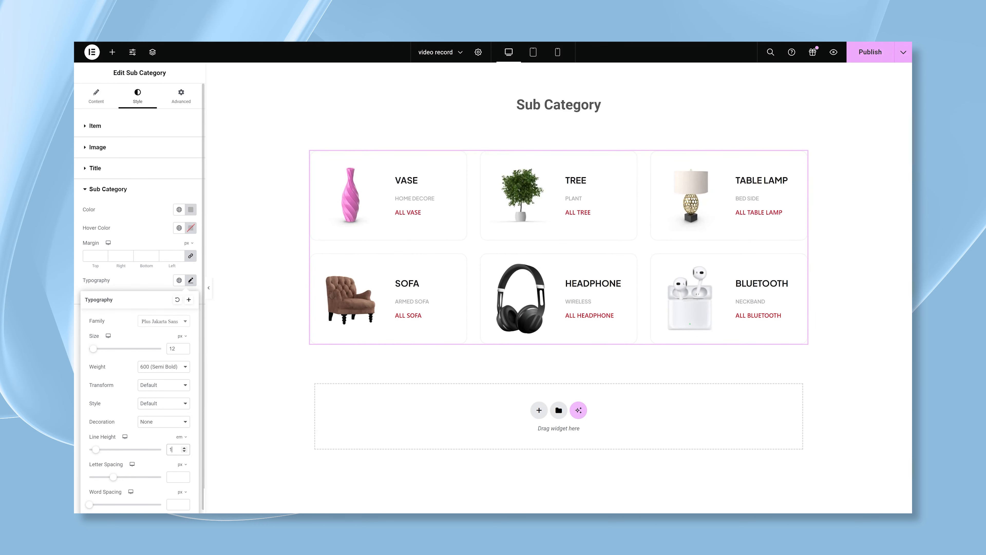
{"action": "left_click", "coordinate": [158, 287]}
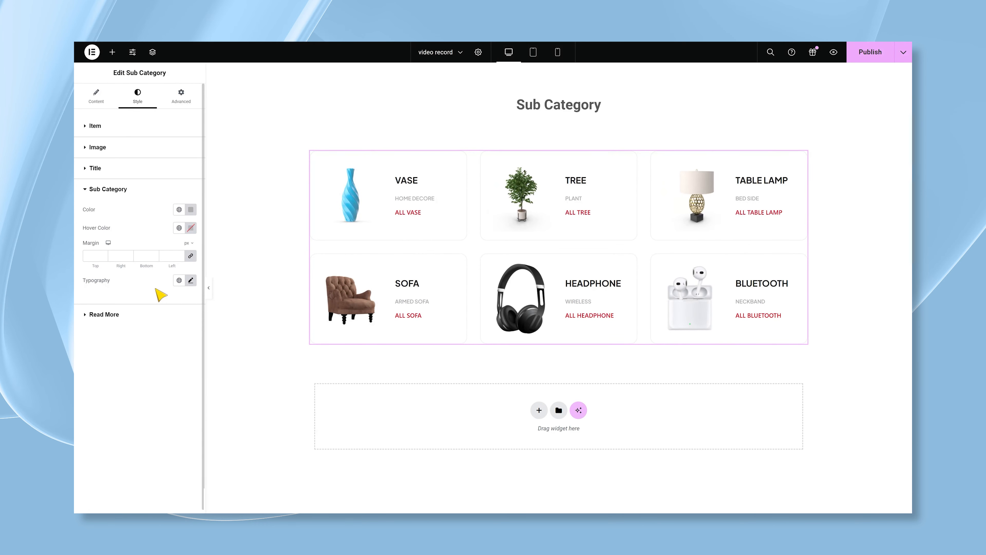
Set the text colour of the Read More links to #447AF7
{"action": "left_click", "coordinate": [111, 315]}
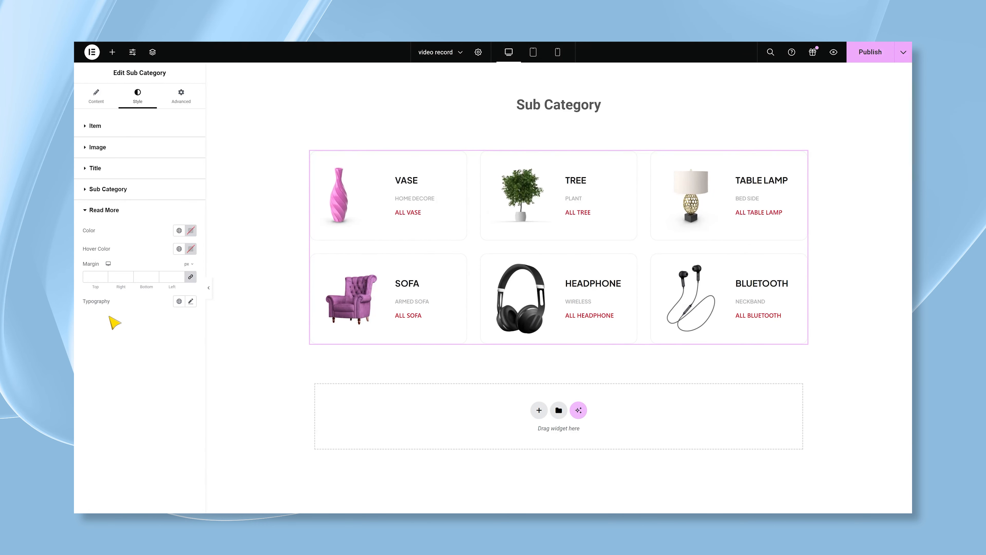
{"action": "left_click", "coordinate": [190, 231]}
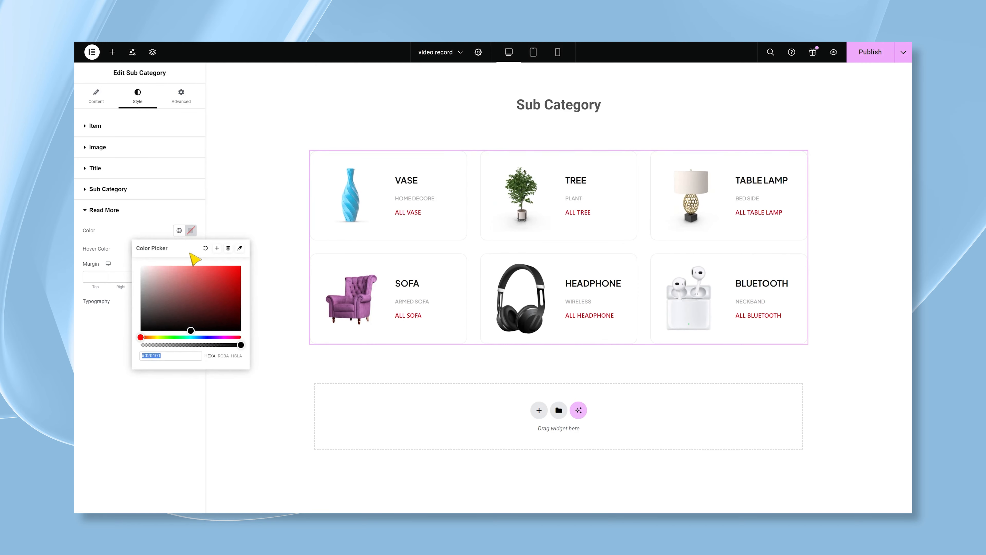
{"action": "type", "text": "#447AF7"}
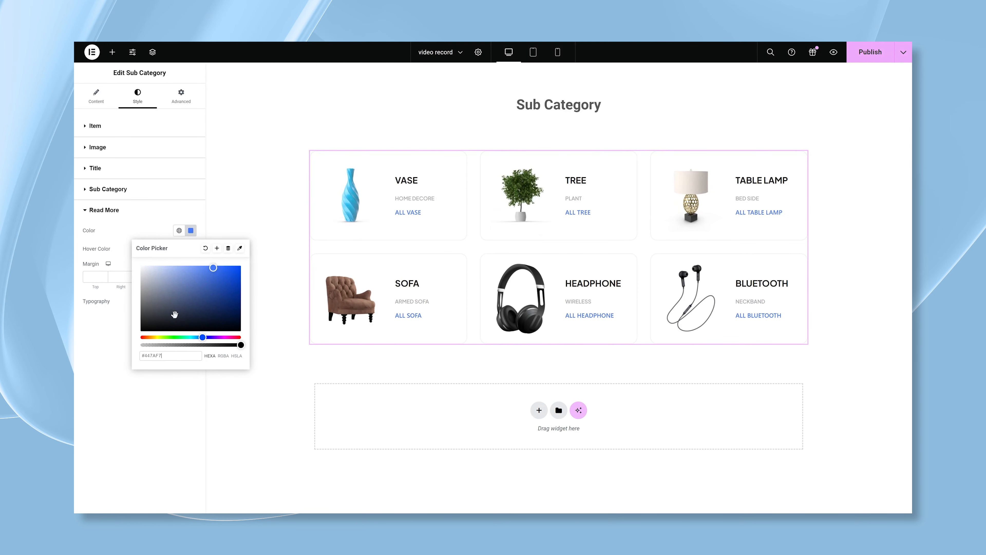
{"action": "left_click", "coordinate": [150, 237]}
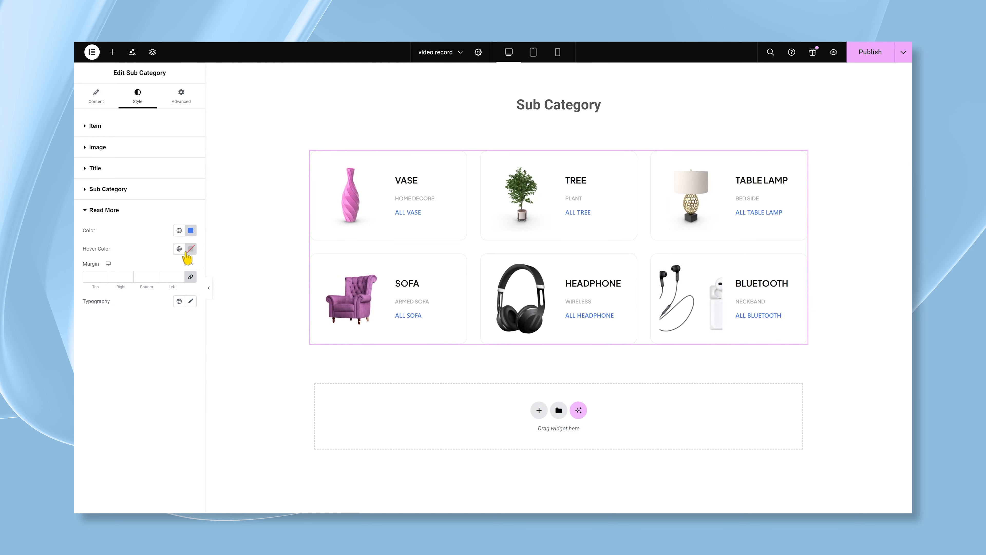
Set the Read More links' font family to Plus Jakarta Sans with a size of 15 px
{"action": "left_click", "coordinate": [191, 301]}
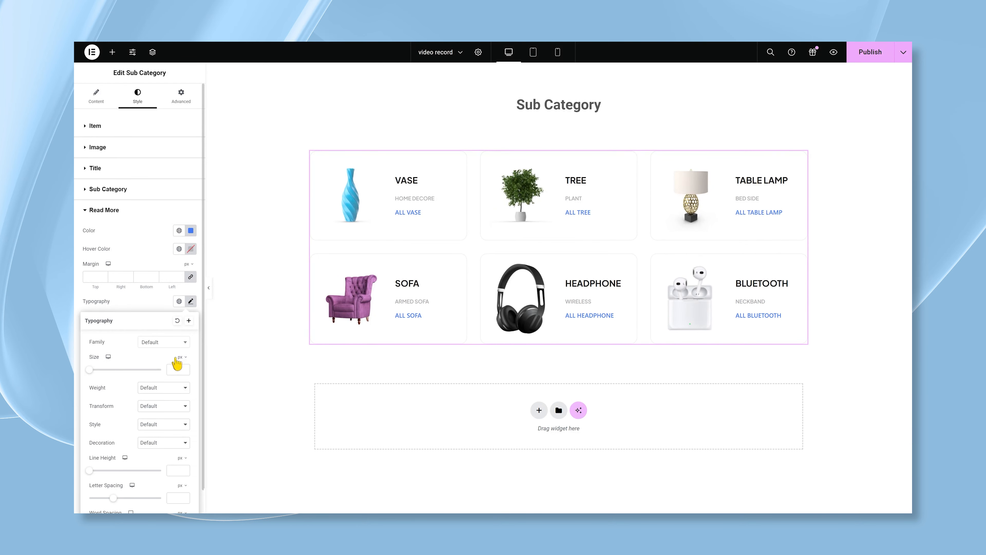
{"action": "left_click", "coordinate": [153, 342]}
{"action": "type", "text": "plus jaka"}
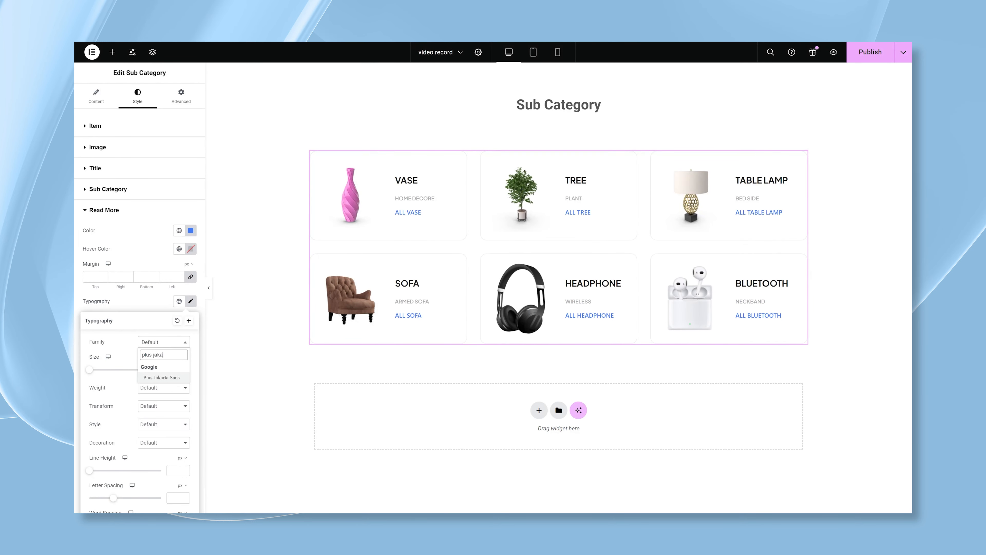
{"action": "left_click", "coordinate": [165, 376]}
{"action": "left_click", "coordinate": [174, 369]}
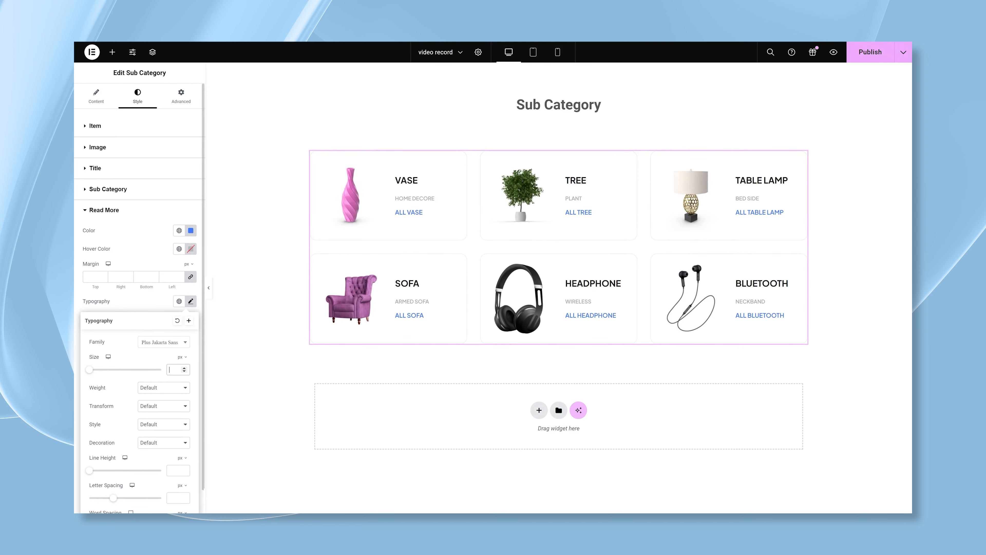
{"action": "type", "text": "15"}
Set the Read More links' weight to 500 (Medium) and their line height to 1
{"action": "left_click", "coordinate": [167, 390]}
{"action": "left_click", "coordinate": [172, 422]}
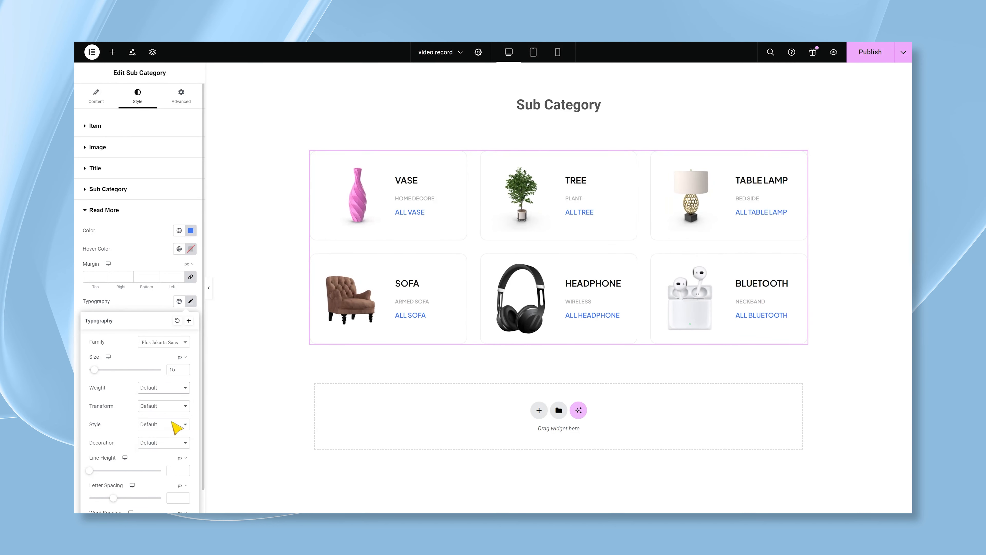
{"action": "left_click", "coordinate": [182, 469]}
{"action": "type", "text": "1"}
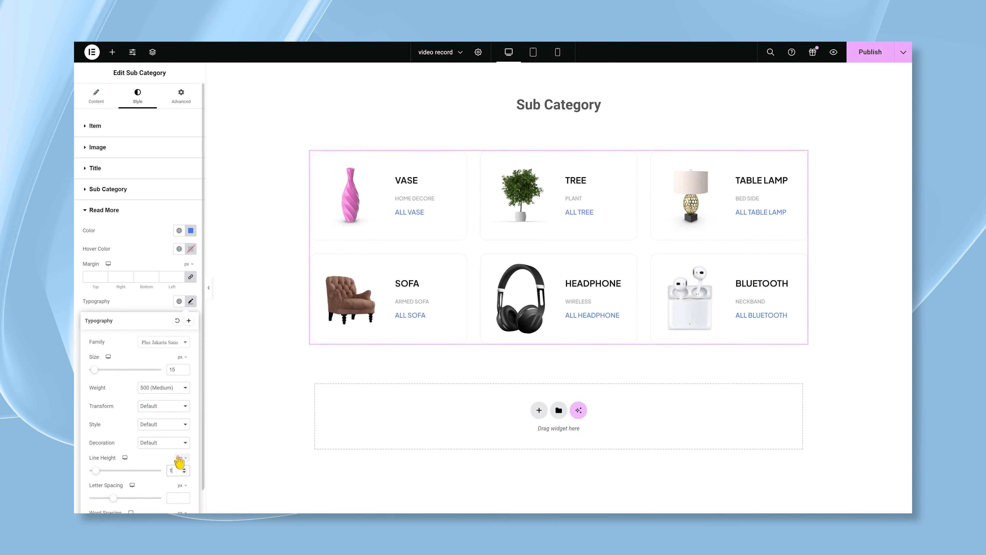
{"action": "left_click", "coordinate": [165, 309]}
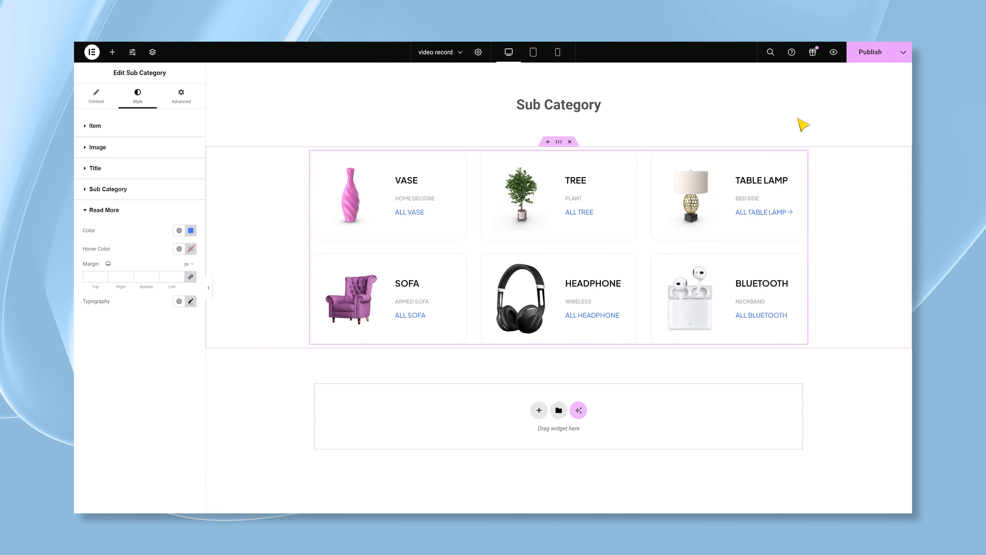
Publish the page with the styled Sub Category widget
{"action": "left_click", "coordinate": [870, 59]}
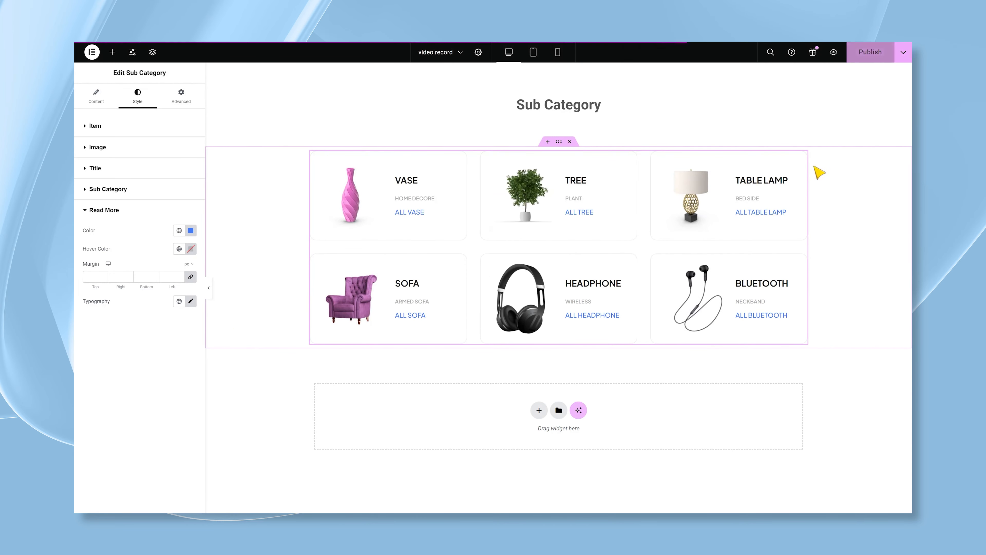